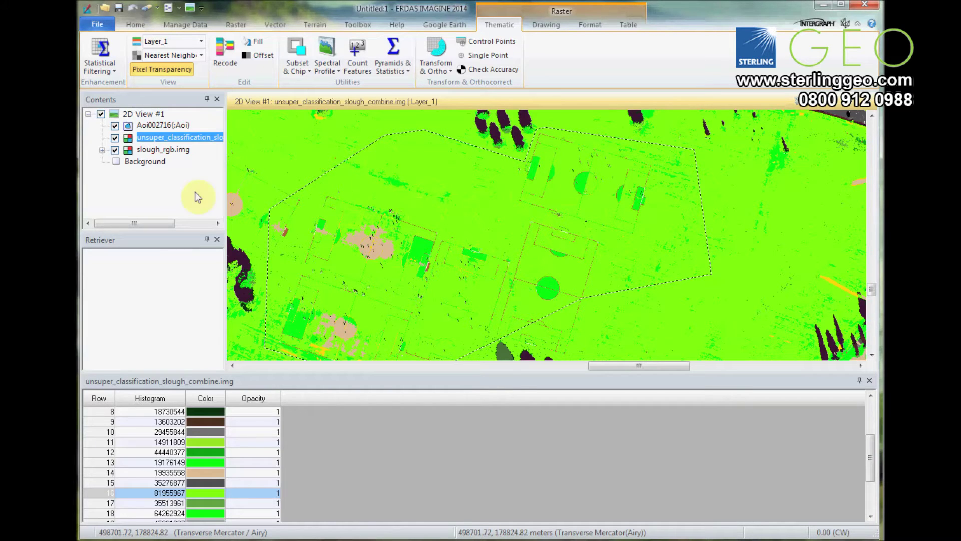
- Toggle the classification overlay and inspect pixel values over the field
{"action": "left_click", "coordinate": [114, 138]}
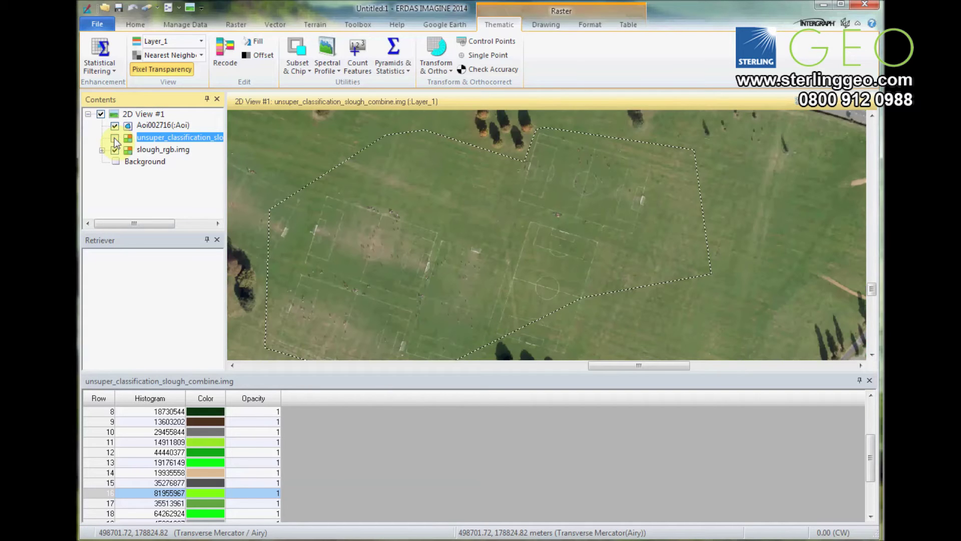
{"action": "left_click", "coordinate": [114, 139]}
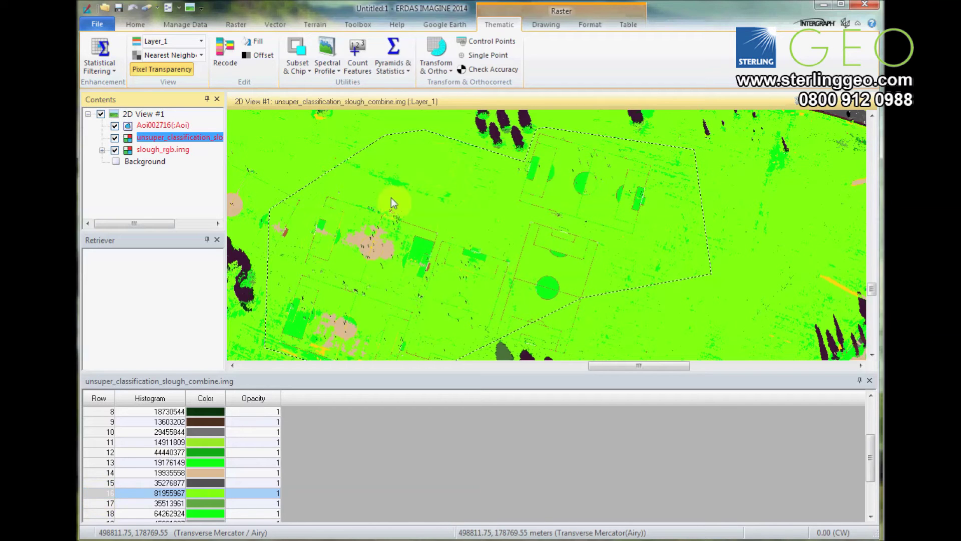
{"action": "right_click", "coordinate": [451, 158]}
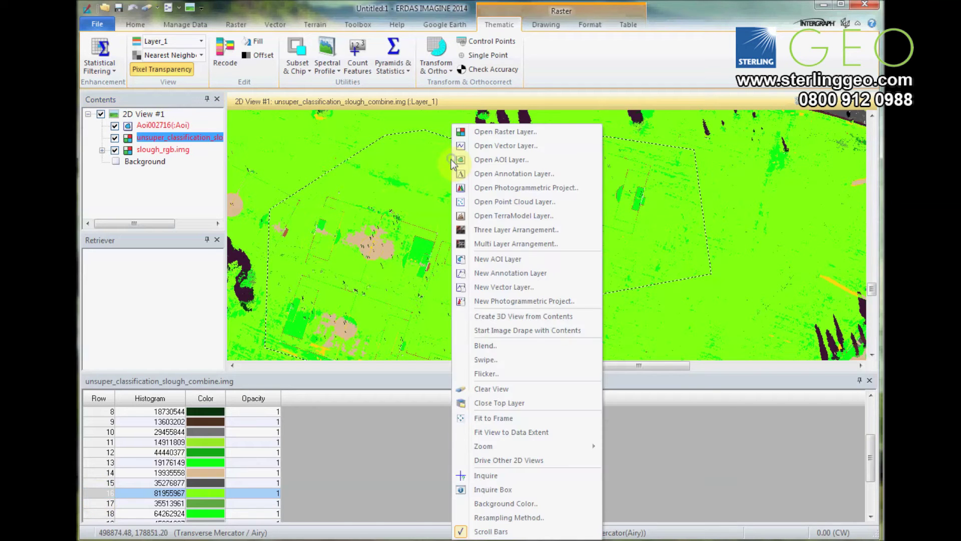
{"action": "left_click", "coordinate": [502, 477]}
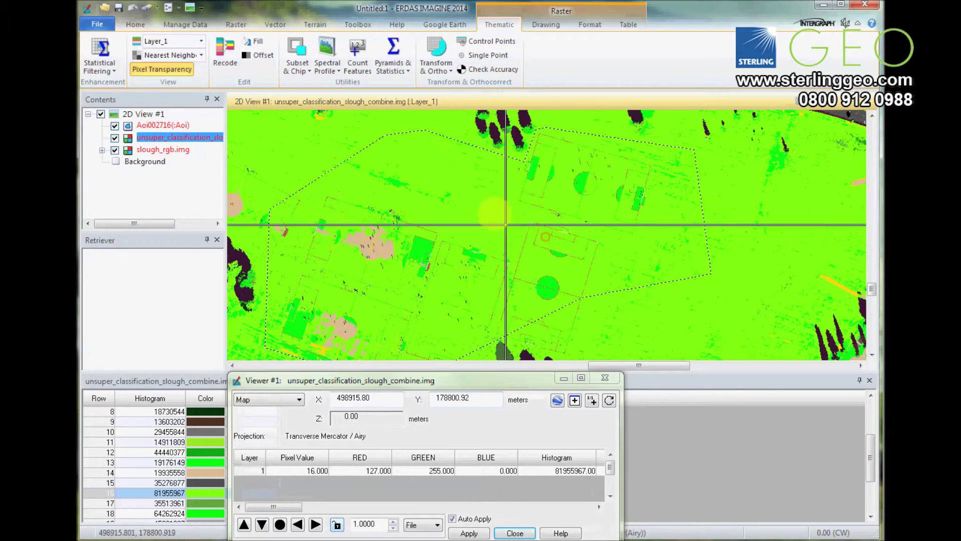
{"action": "left_click_drag", "start_coordinate": [547, 241], "coordinate": [481, 198]}
{"action": "left_click_drag", "start_coordinate": [473, 380], "coordinate": [646, 238]}
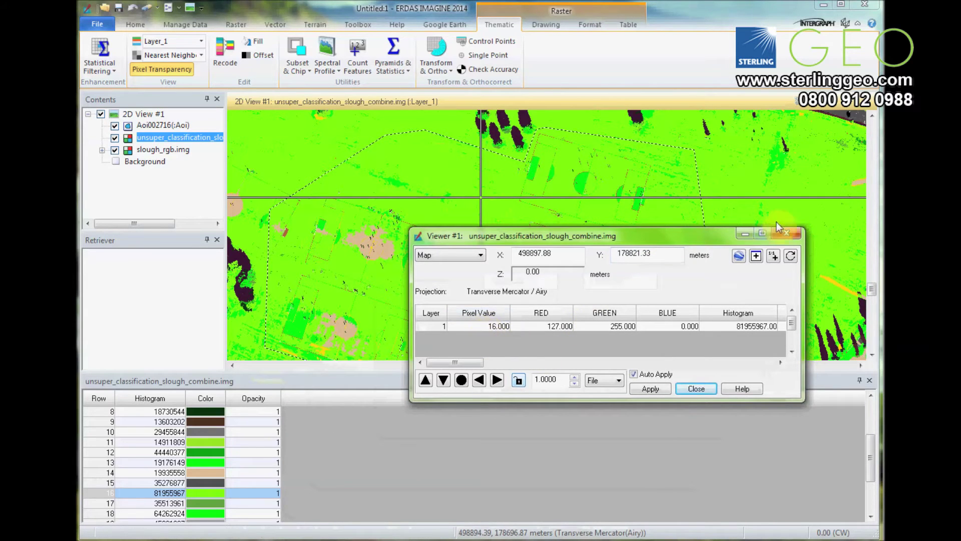
{"action": "left_click", "coordinate": [784, 233]}
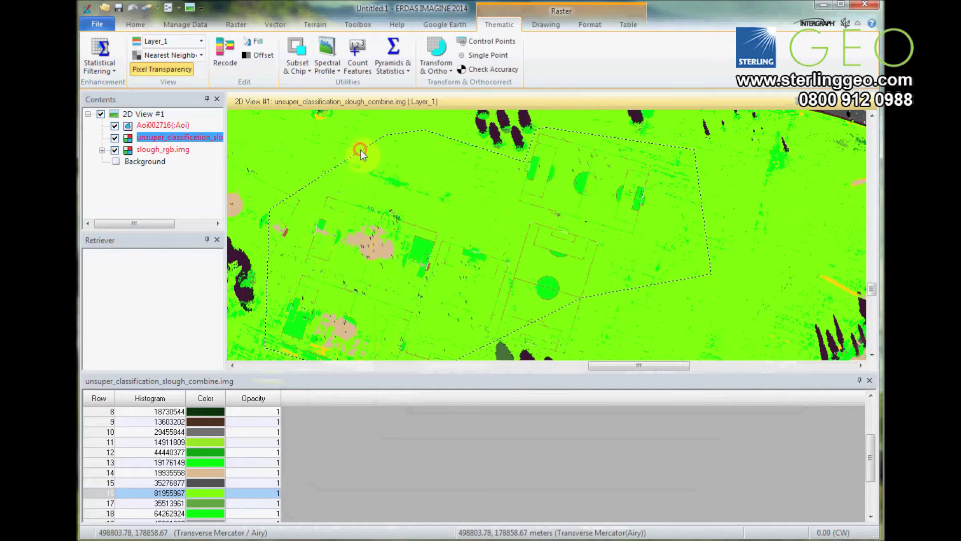
- Add a new AOI layer for the field polygon and reselect the classification layer
{"action": "right_click", "coordinate": [321, 140]}
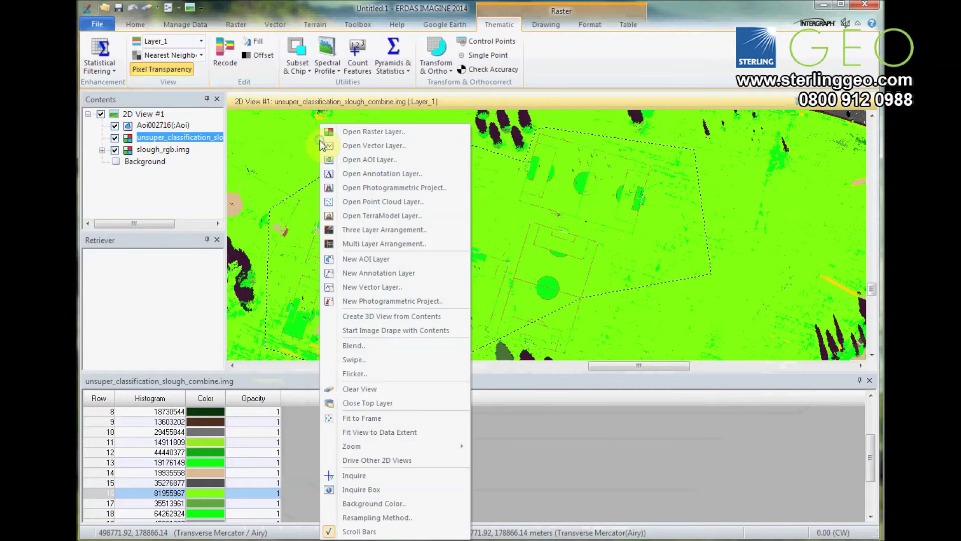
{"action": "left_click", "coordinate": [379, 259]}
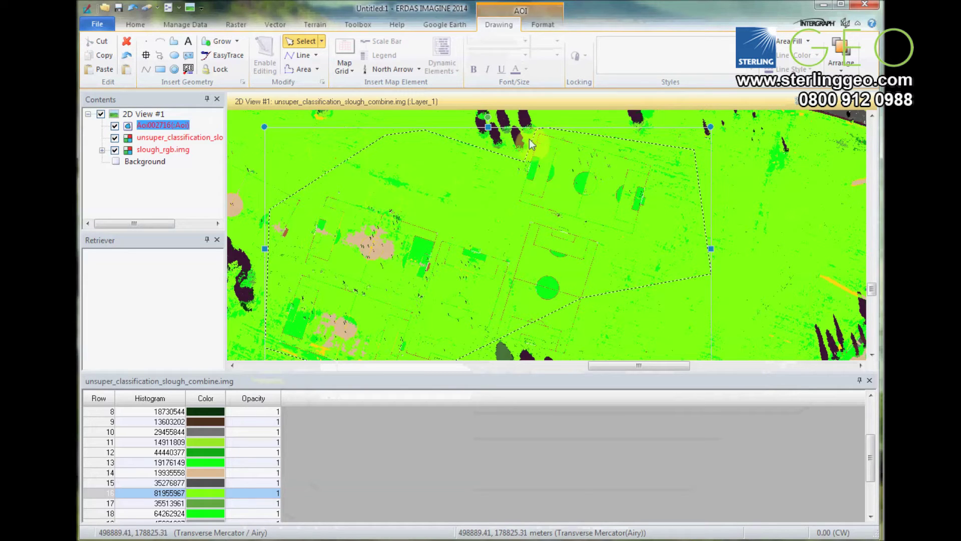
{"action": "left_click", "coordinate": [195, 141]}
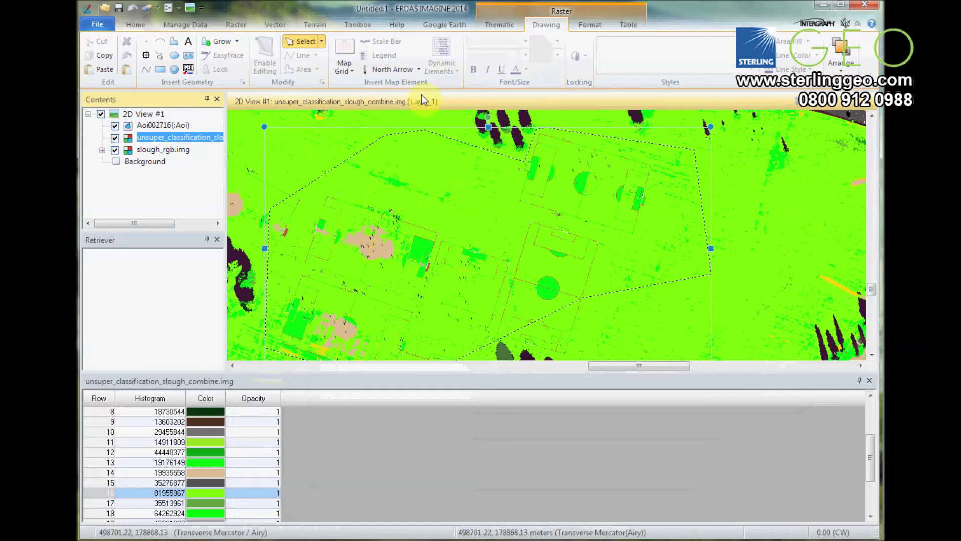
- Open the Thematic Recode table and move it beside the field view
{"action": "left_click", "coordinate": [496, 25]}
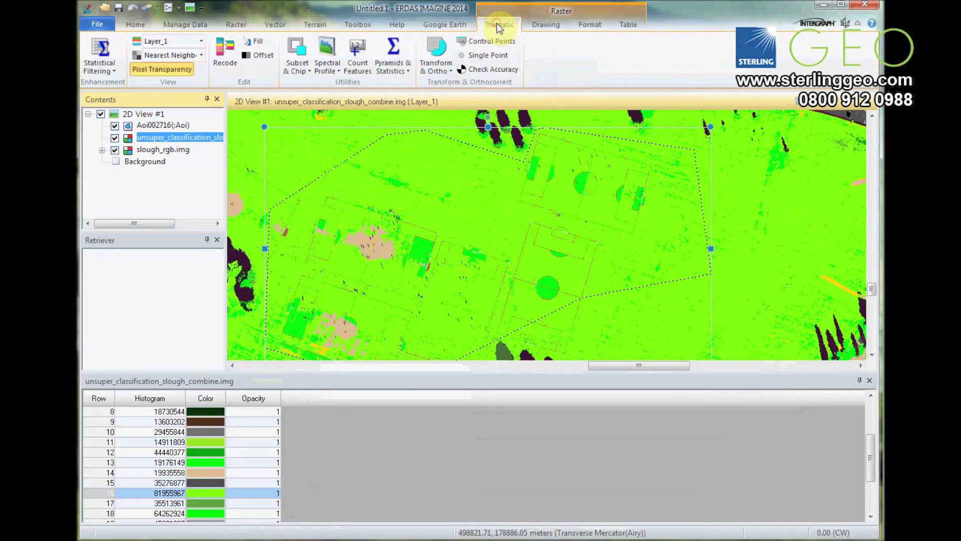
{"action": "left_click", "coordinate": [228, 62]}
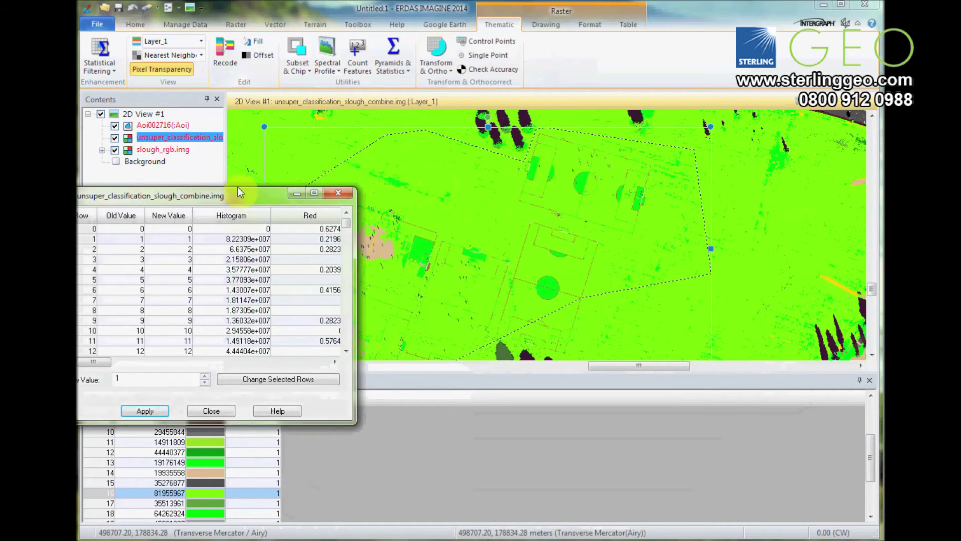
{"action": "left_click_drag", "start_coordinate": [255, 186], "coordinate": [692, 161]}
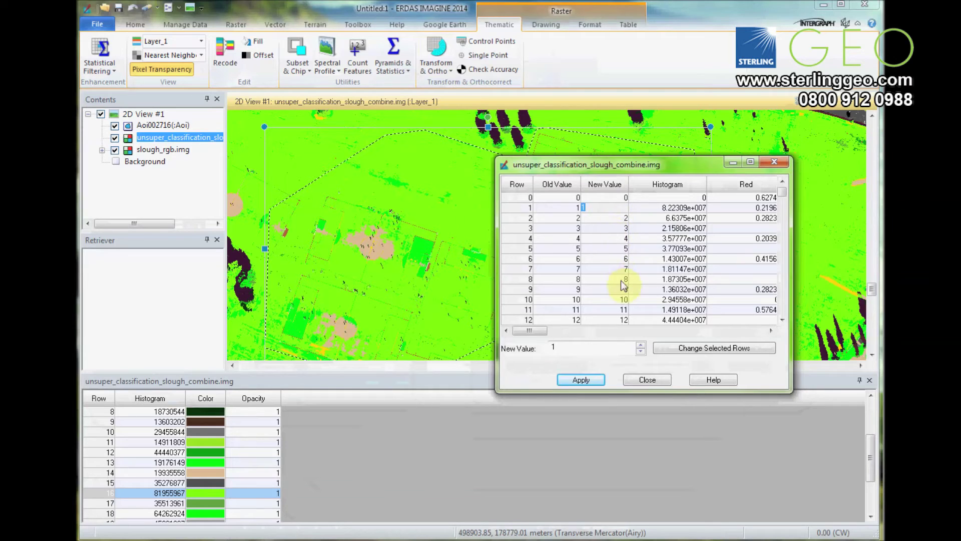
- Select the entire New Value column from its header menu
{"action": "right_click", "coordinate": [621, 187]}
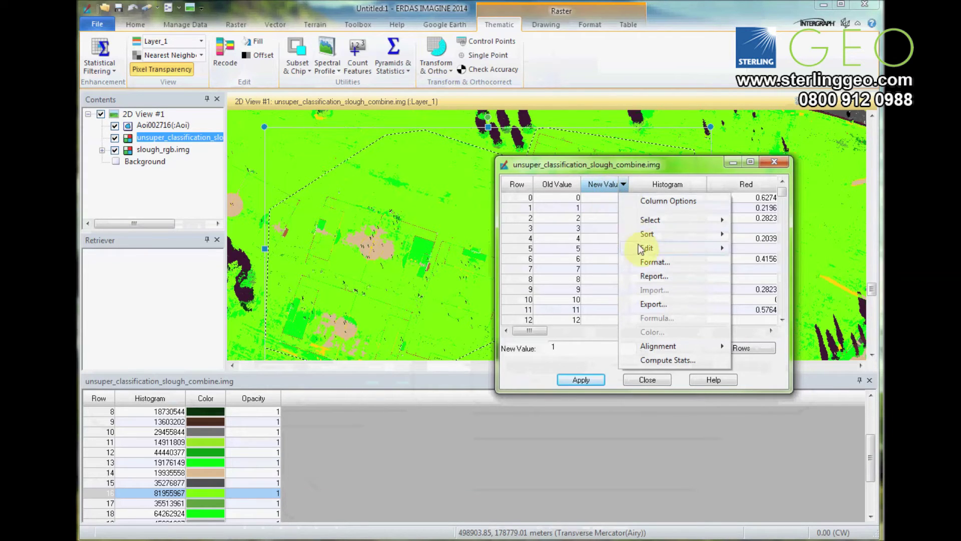
{"action": "left_click", "coordinate": [606, 184]}
{"action": "right_click", "coordinate": [607, 184]}
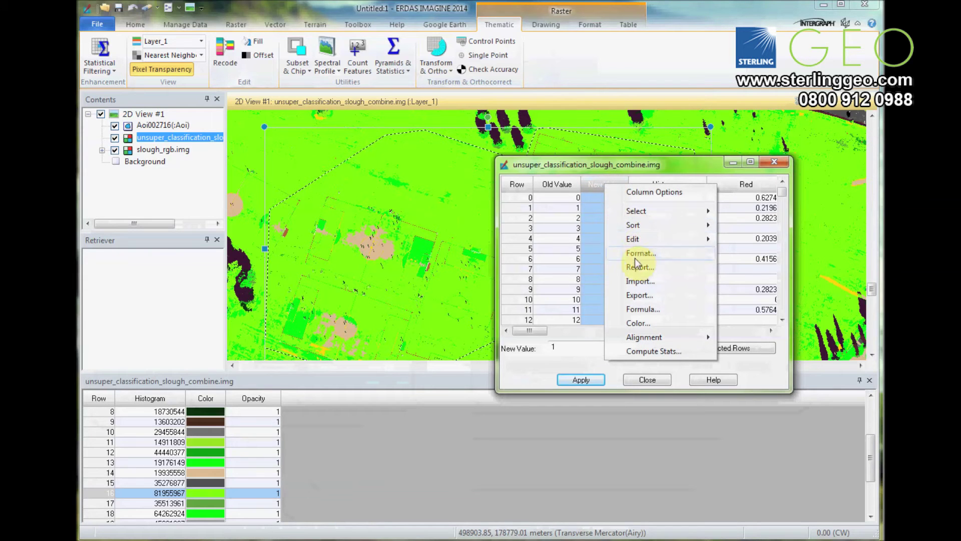
- Set all New Values to 16 with a formula, then restore class 0 to 0
{"action": "left_click", "coordinate": [648, 309]}
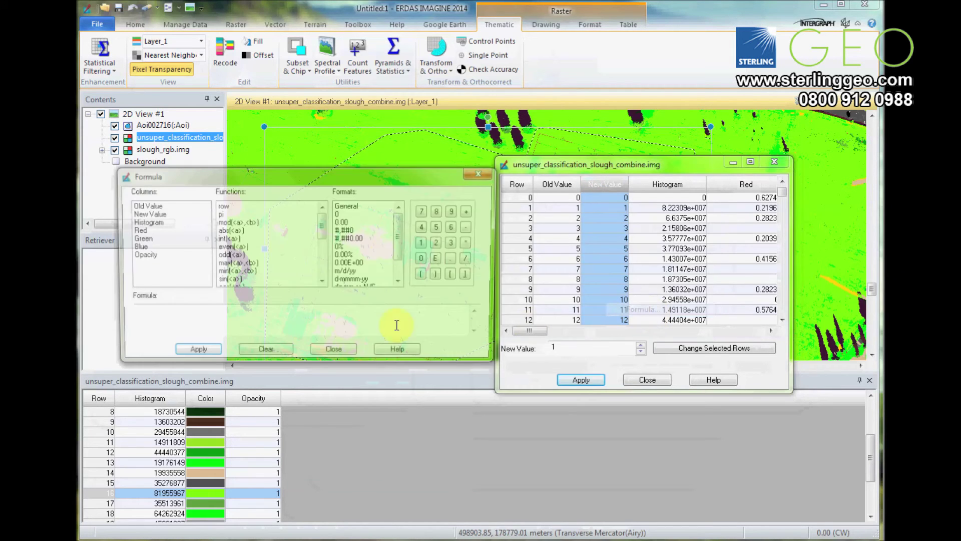
{"action": "type", "text": "16"}
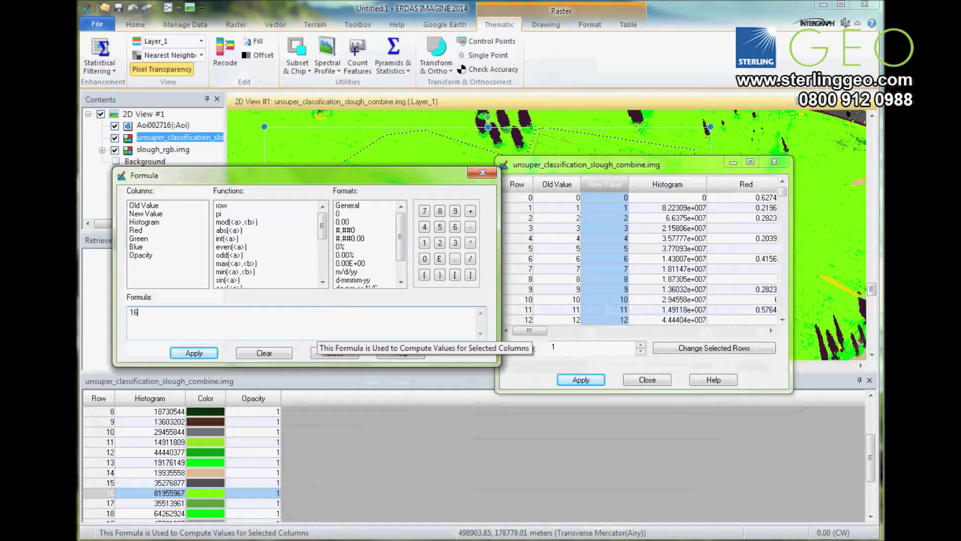
{"action": "left_click", "coordinate": [209, 349]}
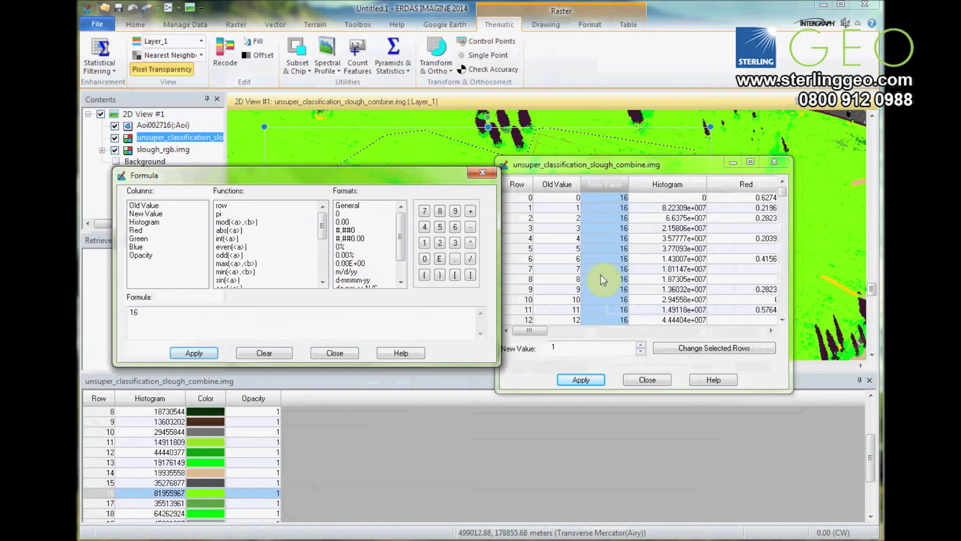
{"action": "left_click", "coordinate": [334, 353]}
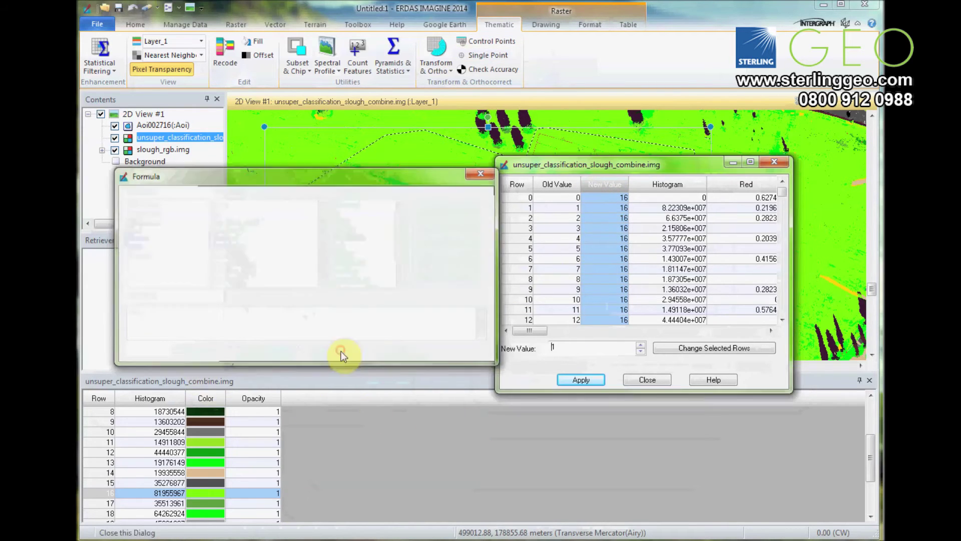
{"action": "type", "text": "0"}
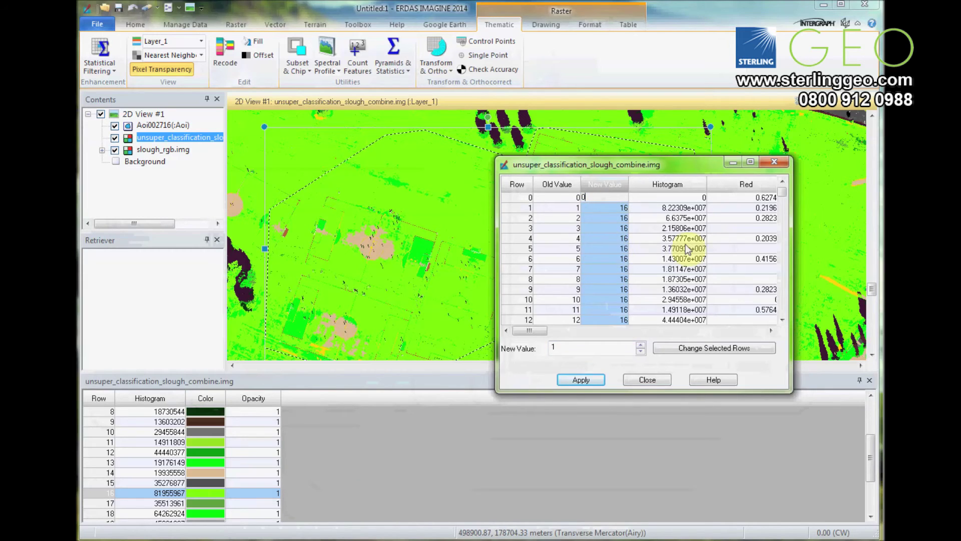
{"action": "left_click", "coordinate": [652, 269]}
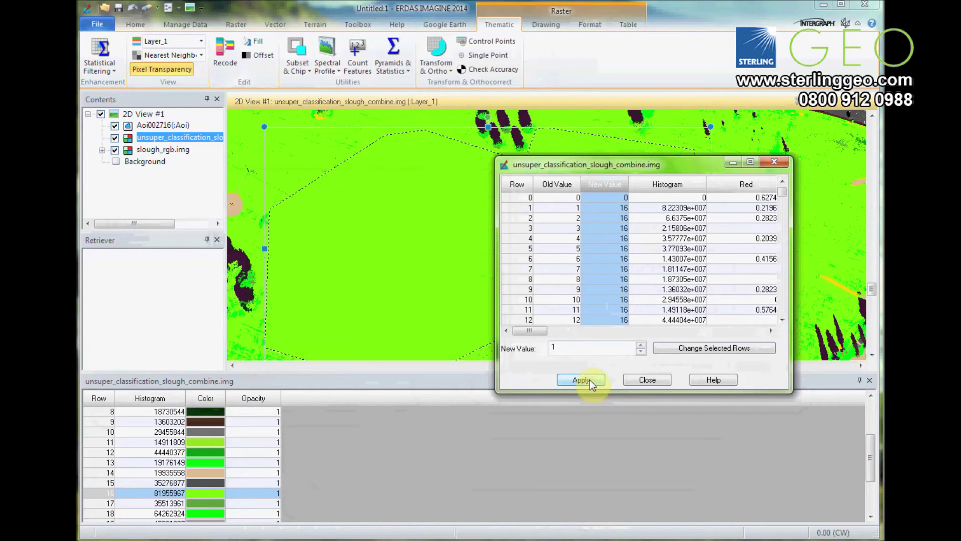
- Close the Recode table and save the classification, confirming the permanent pixel change
{"action": "left_click", "coordinate": [659, 381]}
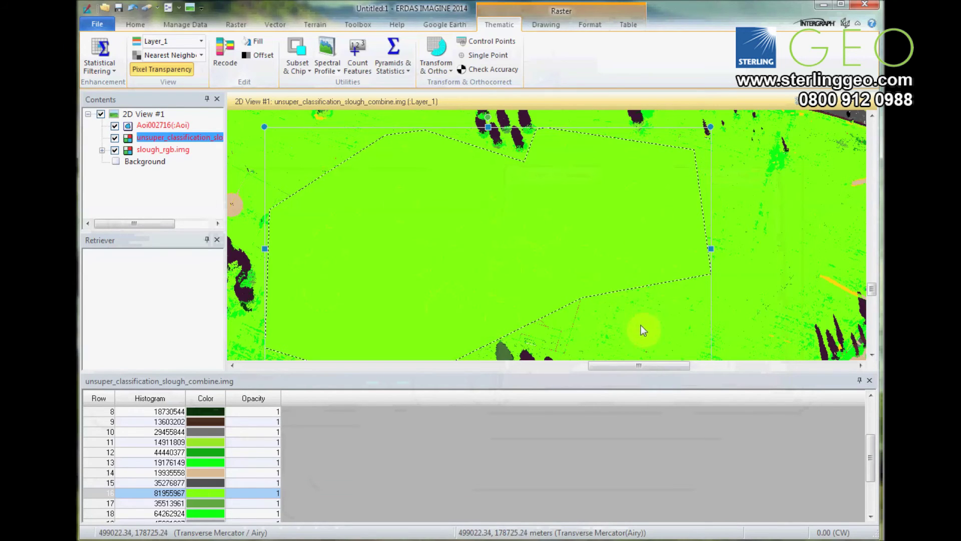
{"action": "right_click", "coordinate": [184, 139]}
{"action": "left_click", "coordinate": [120, 9]}
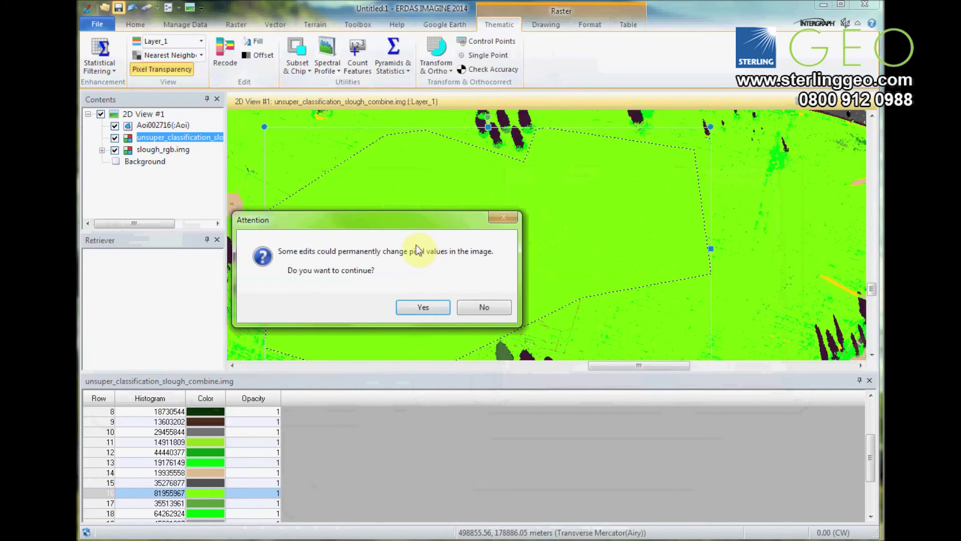
{"action": "left_click", "coordinate": [422, 308]}
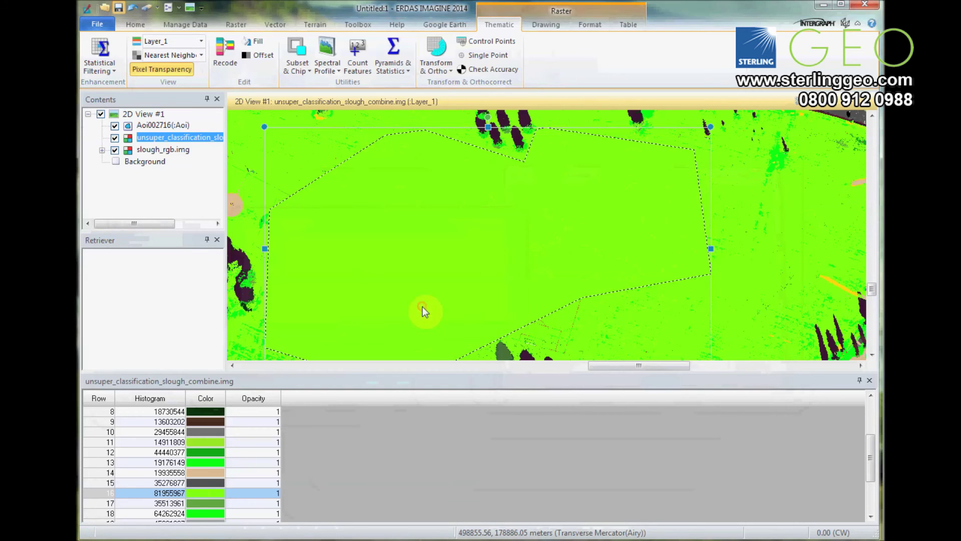